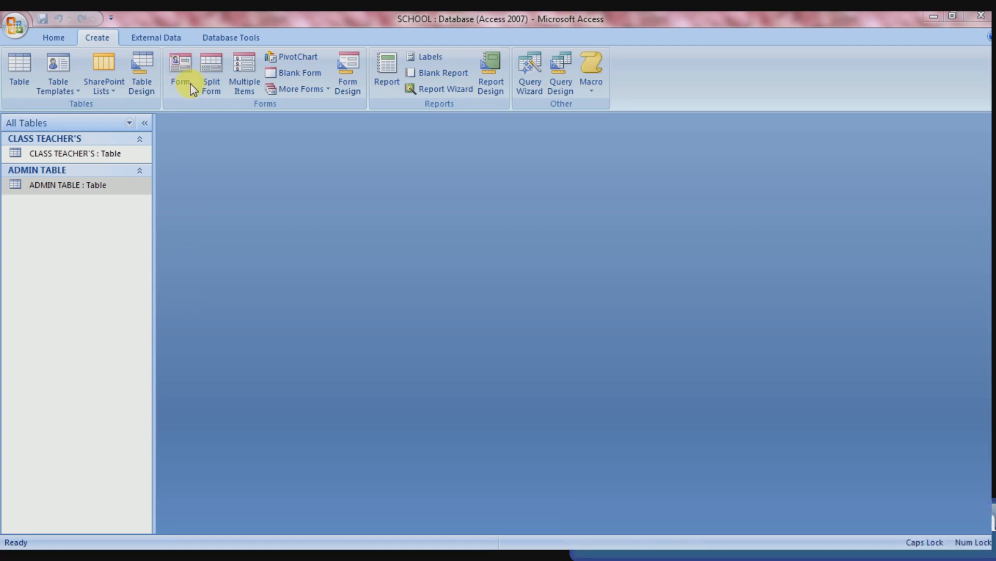
# - Open the ADMIN TABLE table in Datasheet view
pyautogui.click(148, 154)
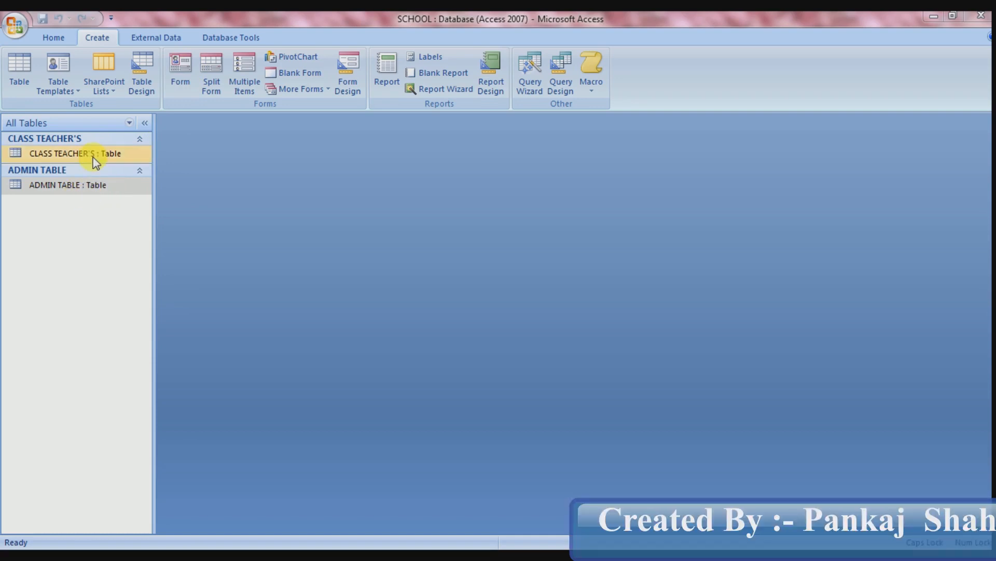
pyautogui.click(95, 186)
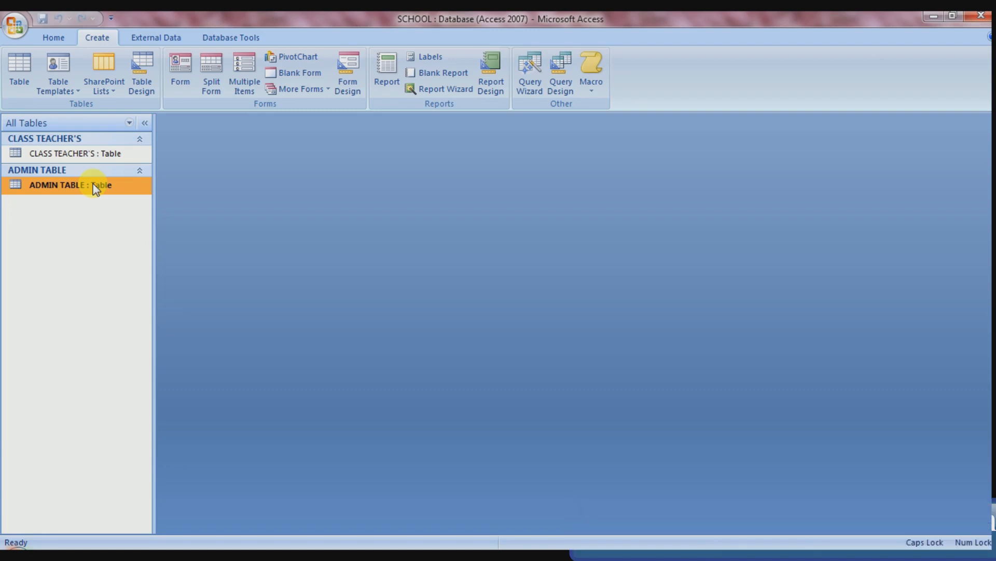
pyautogui.rightClick(95, 188)
pyautogui.click(129, 194)
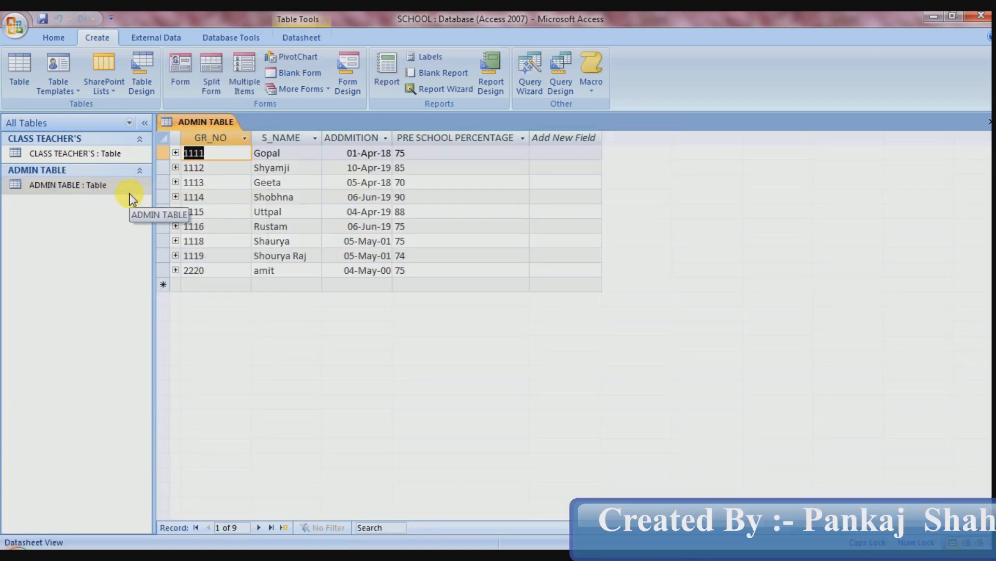
# - Create a form based on ADMIN TABLE and show it in Form view
pyautogui.click(125, 190)
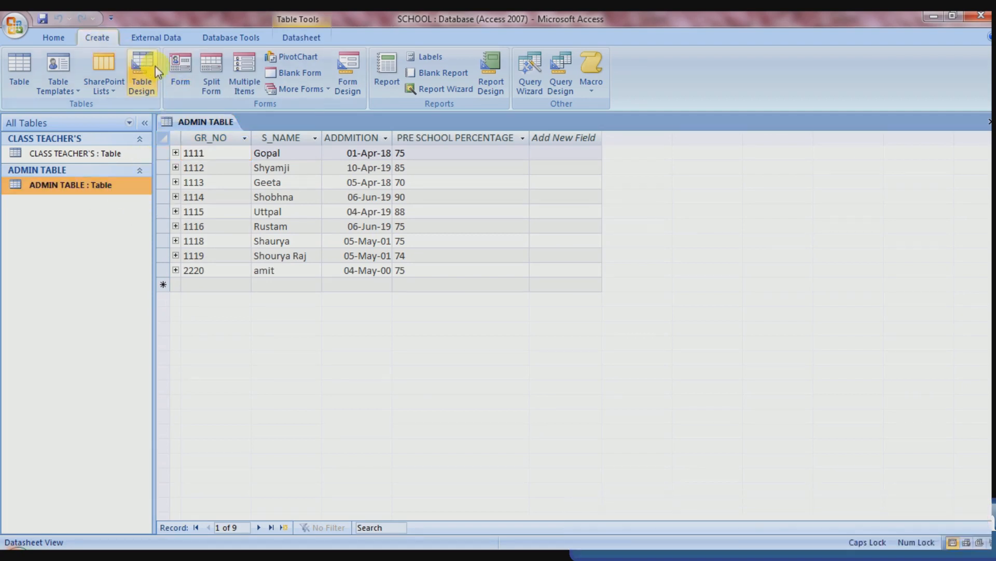
pyautogui.click(181, 78)
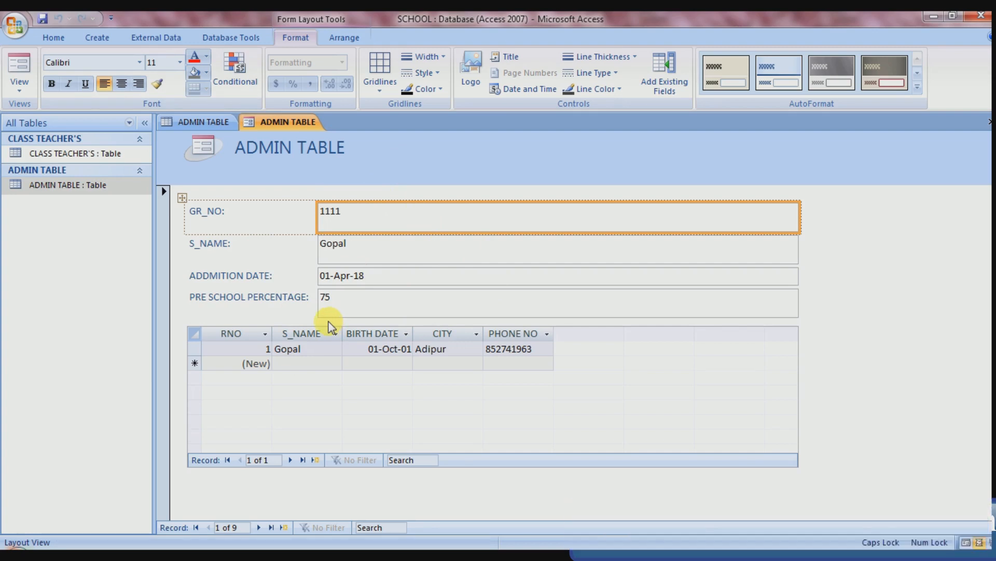
pyautogui.click(20, 94)
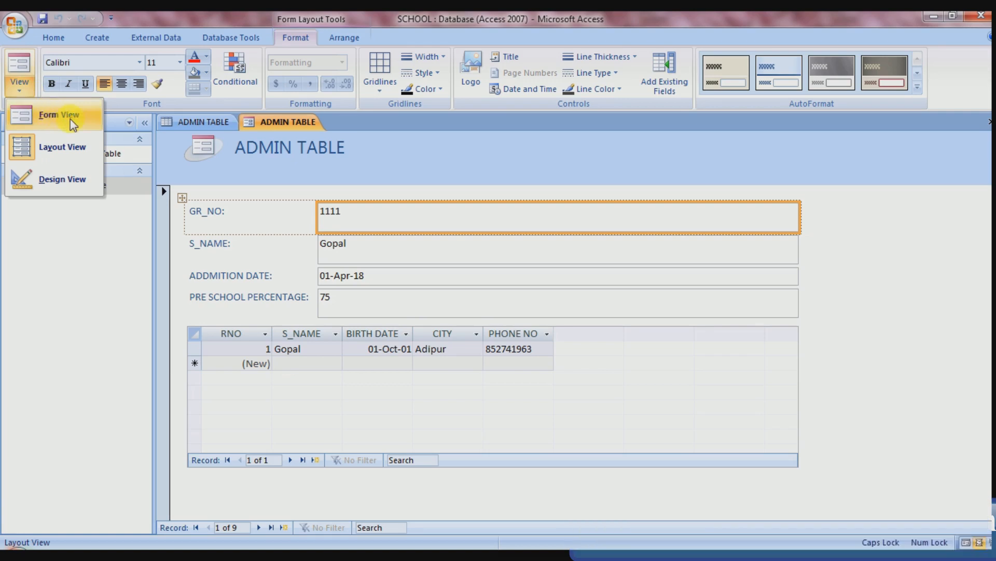
pyautogui.click(91, 123)
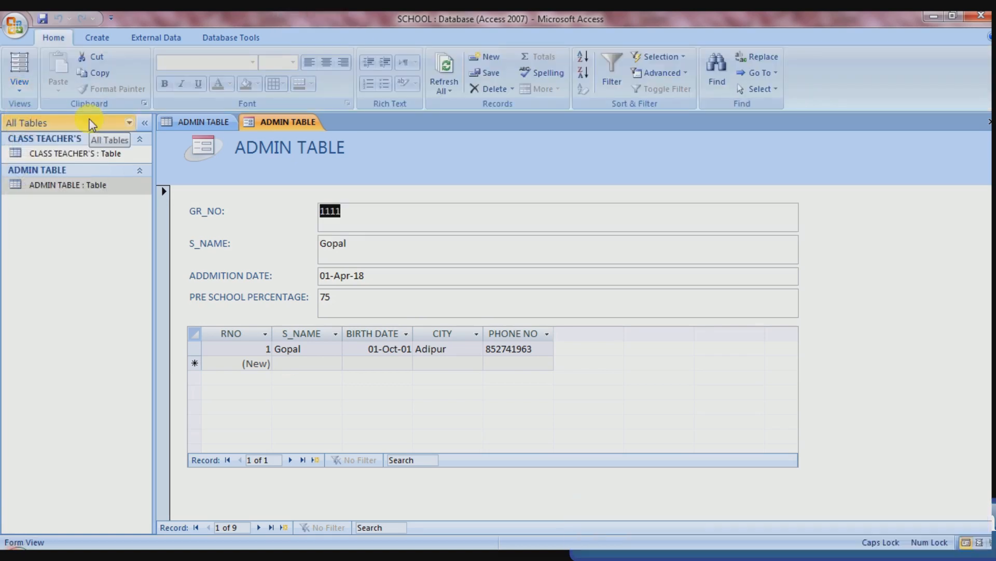
# - Look through the form's student records one by one, from the first to the last
pyautogui.click(358, 220)
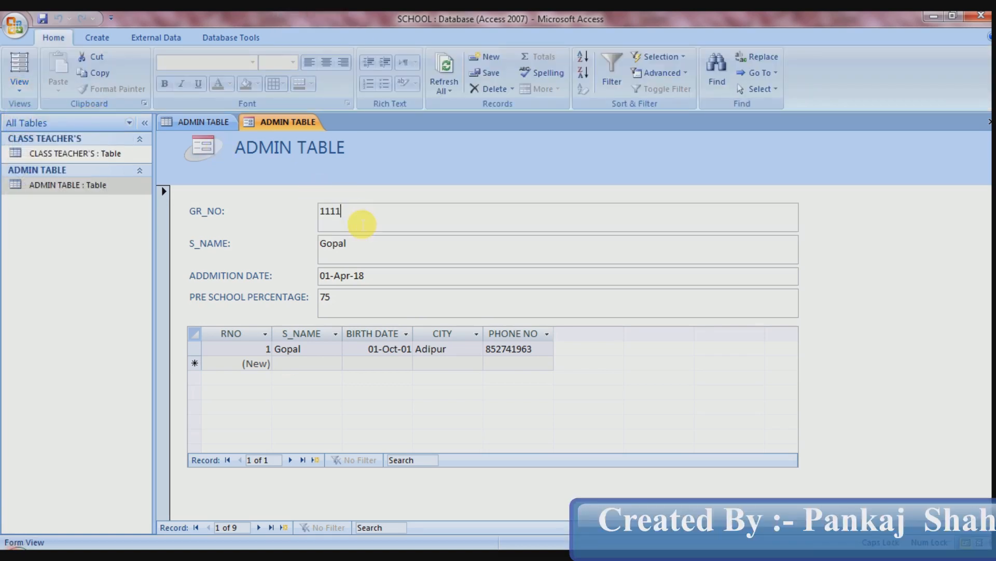
pyautogui.click(388, 283)
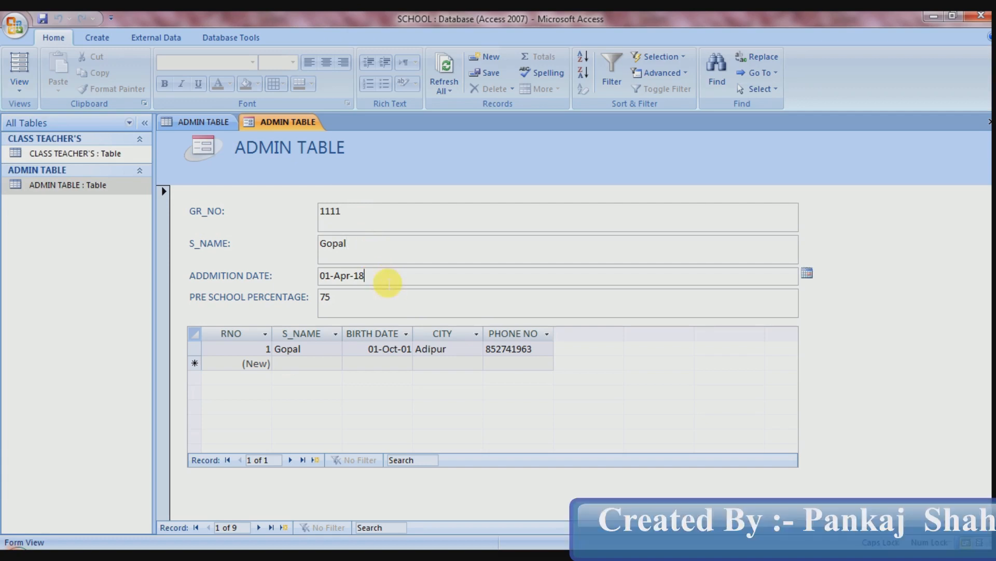
pyautogui.click(382, 244)
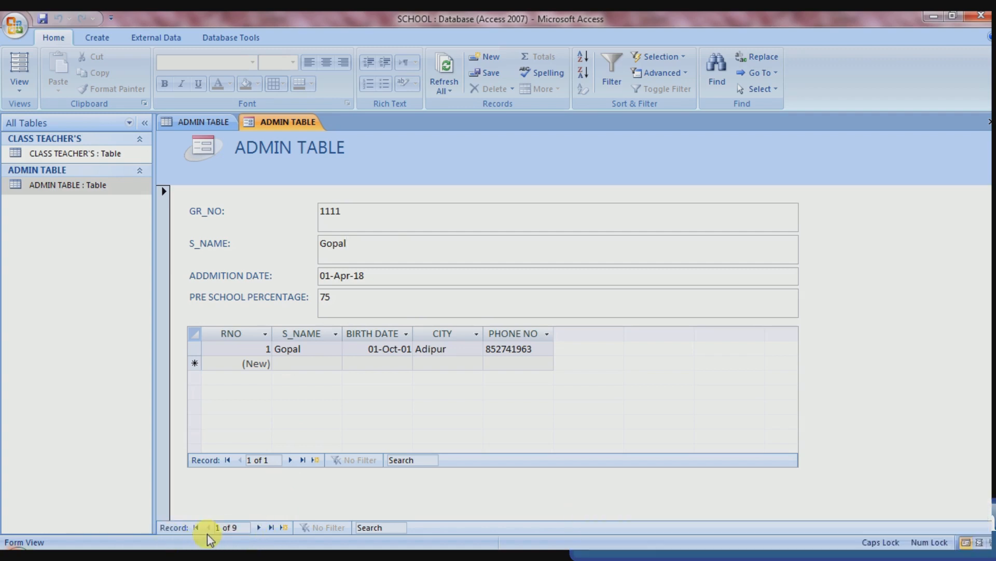
pyautogui.click(258, 528)
pyautogui.click(258, 527)
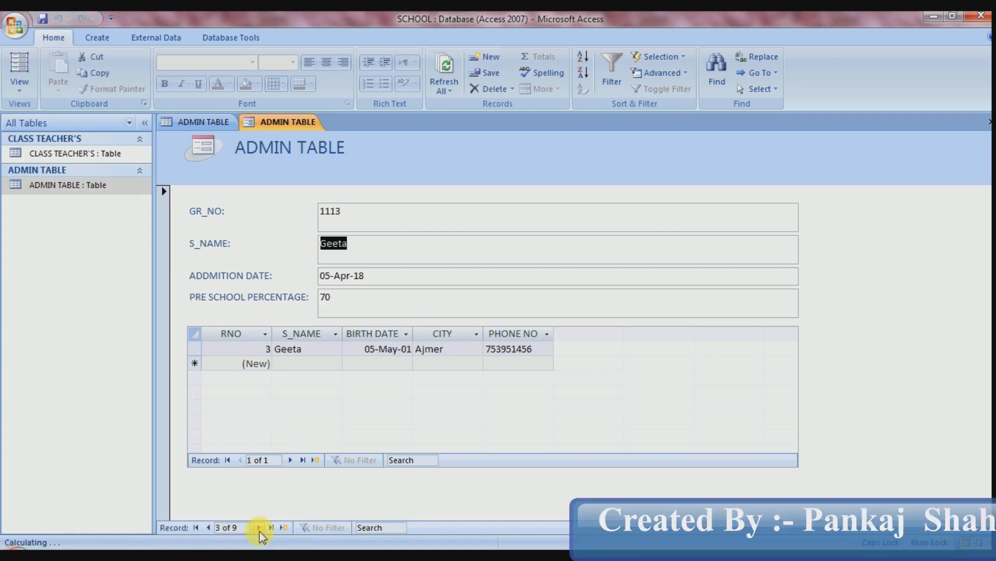
pyautogui.click(258, 527)
pyautogui.click(259, 527)
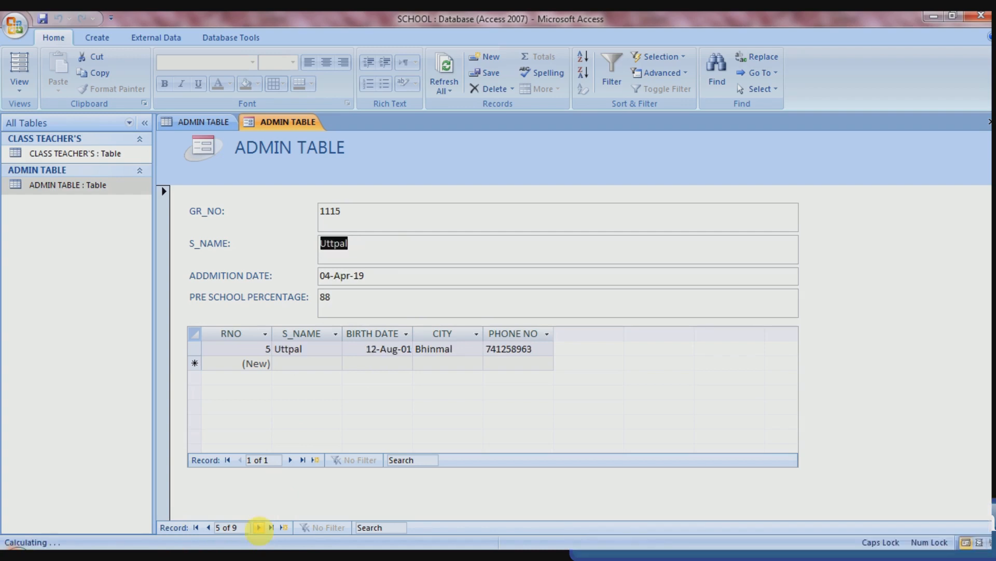
pyautogui.click(258, 527)
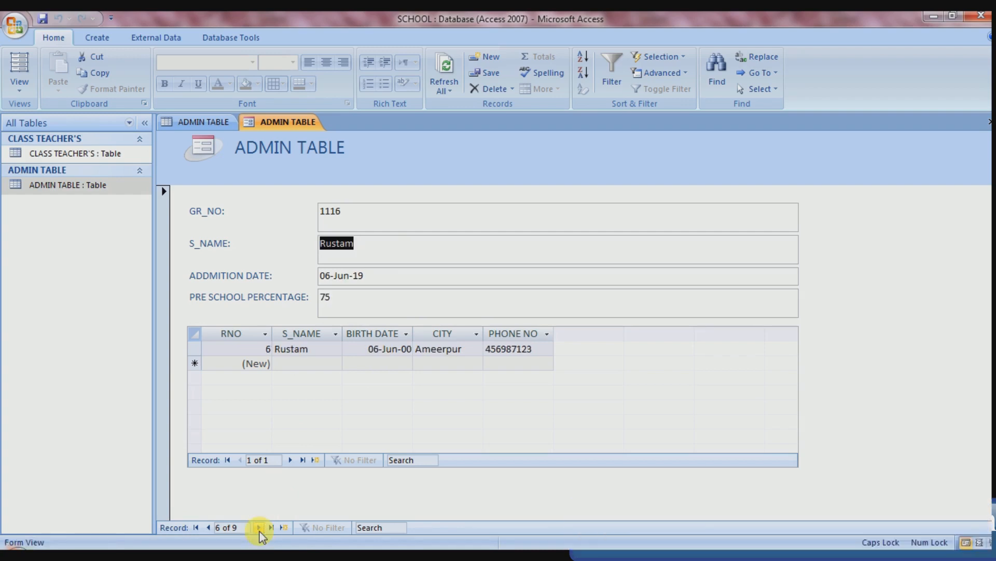
pyautogui.click(259, 527)
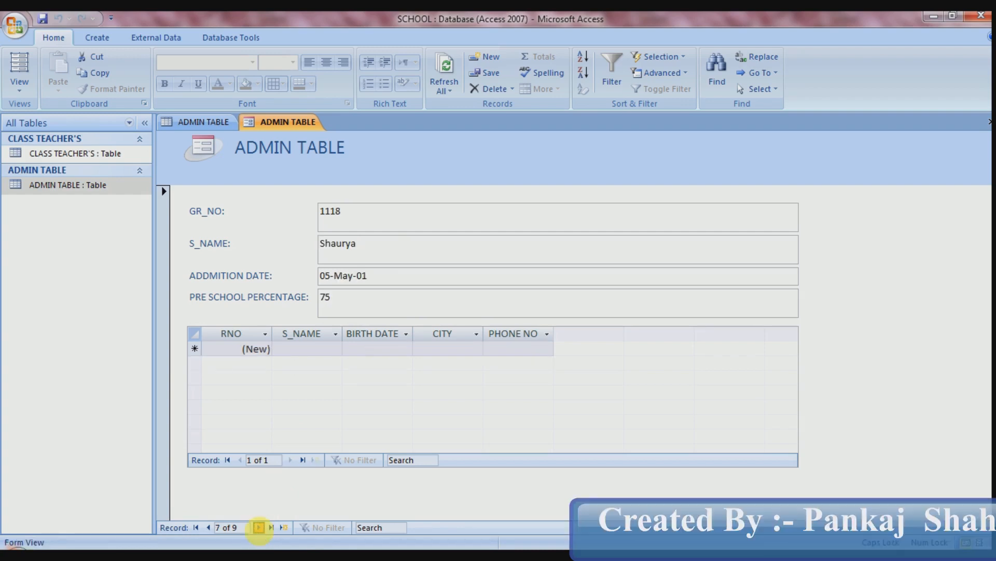
pyautogui.click(258, 527)
pyautogui.click(259, 528)
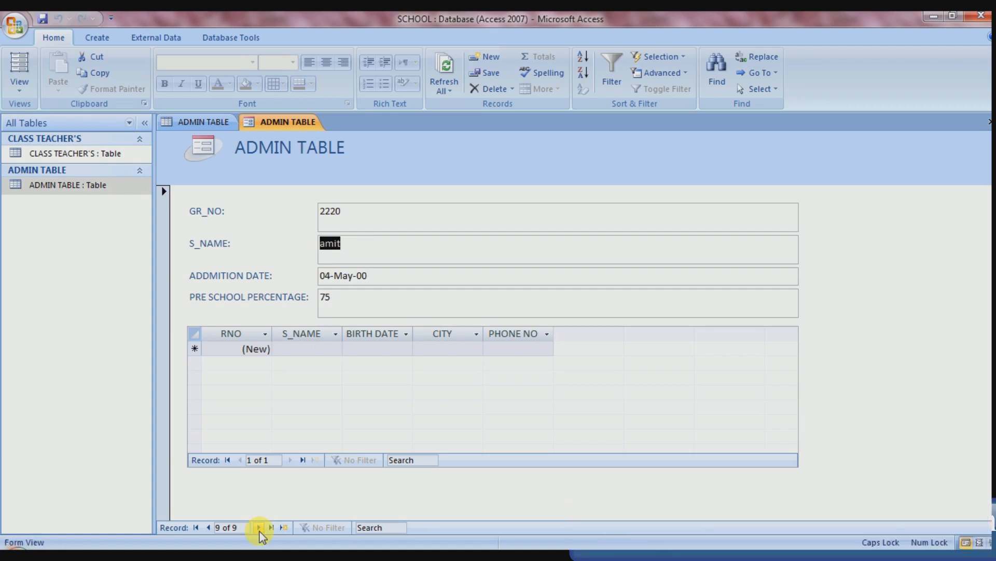
# - Add a new record with the student's GR number and name, admission date 6-6-2001 and pre-school percentage 75, and check it is stored
pyautogui.click(259, 528)
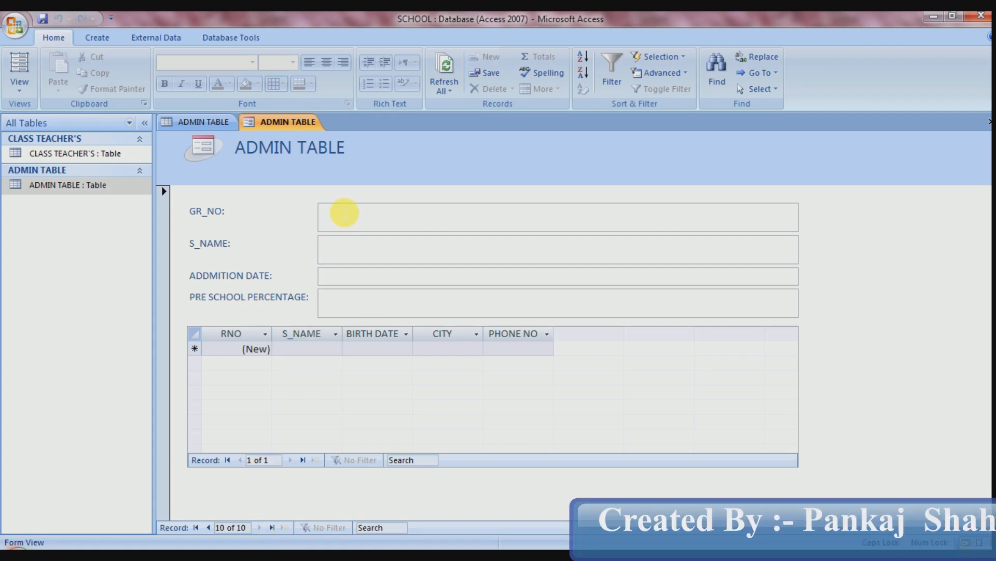
pyautogui.click(344, 213)
pyautogui.write('2221')
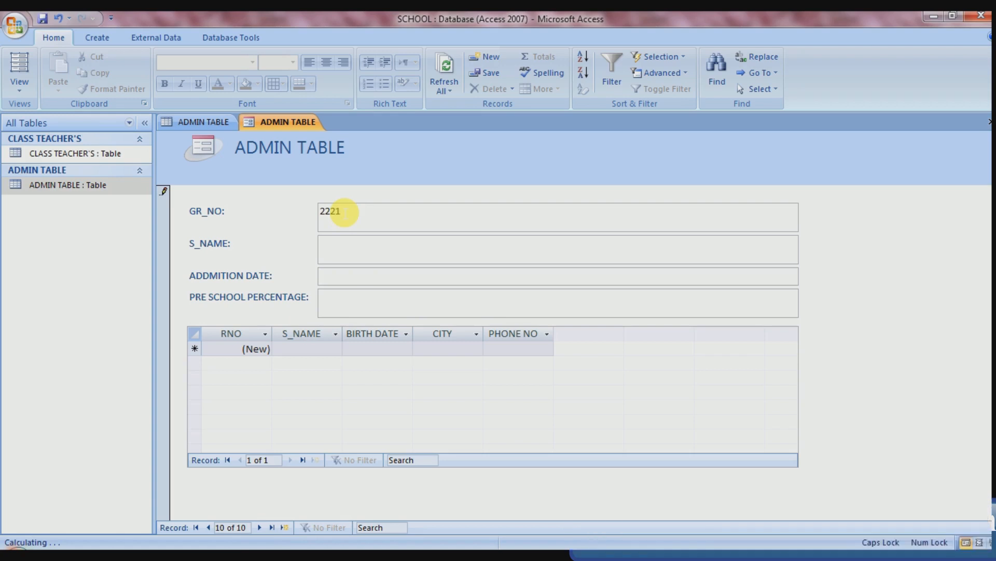
pyautogui.press('Tab')
pyautogui.write('Rajesh')
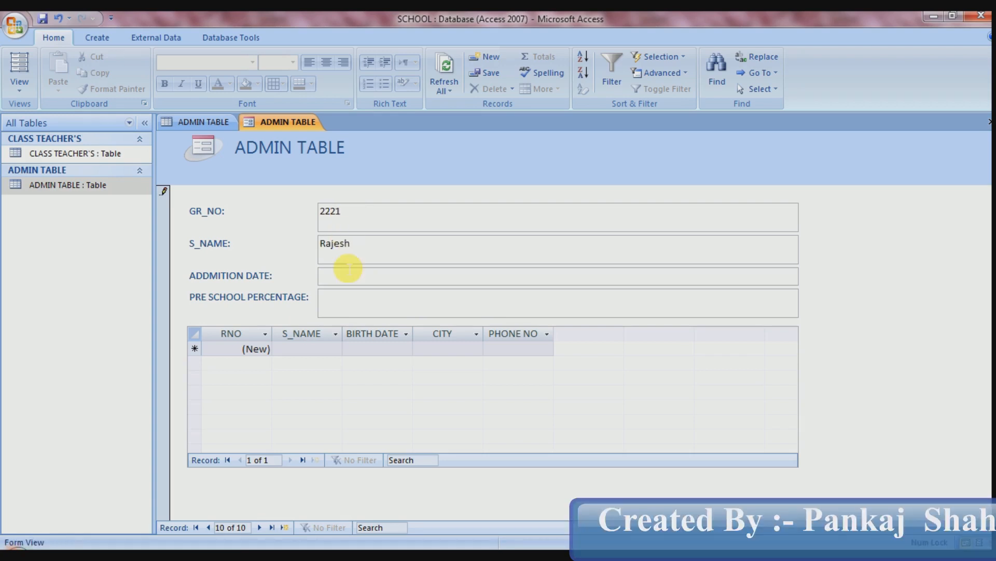
pyautogui.click(357, 279)
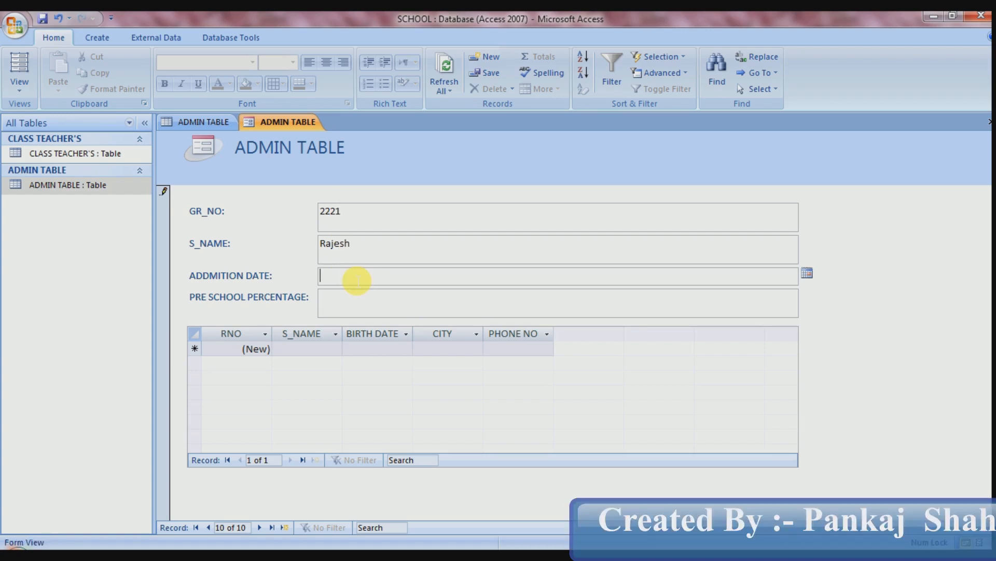
pyautogui.write('6-6-')
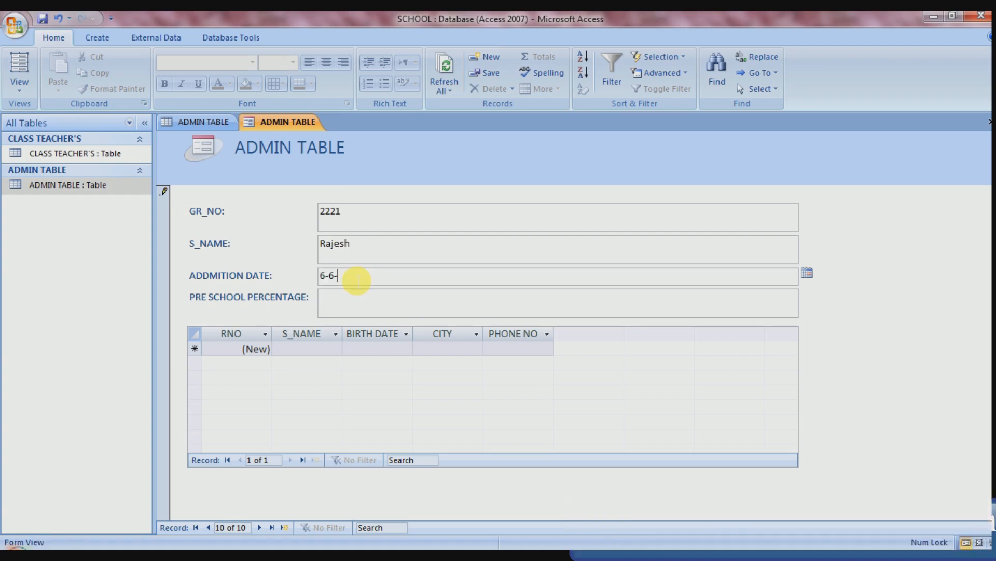
pyautogui.write('2001')
pyautogui.press('Tab')
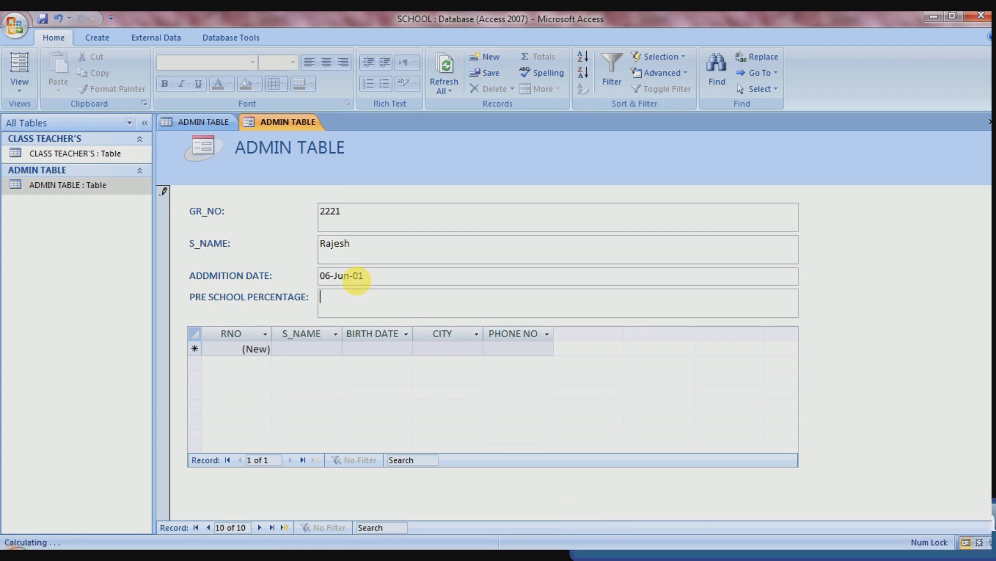
pyautogui.write('75')
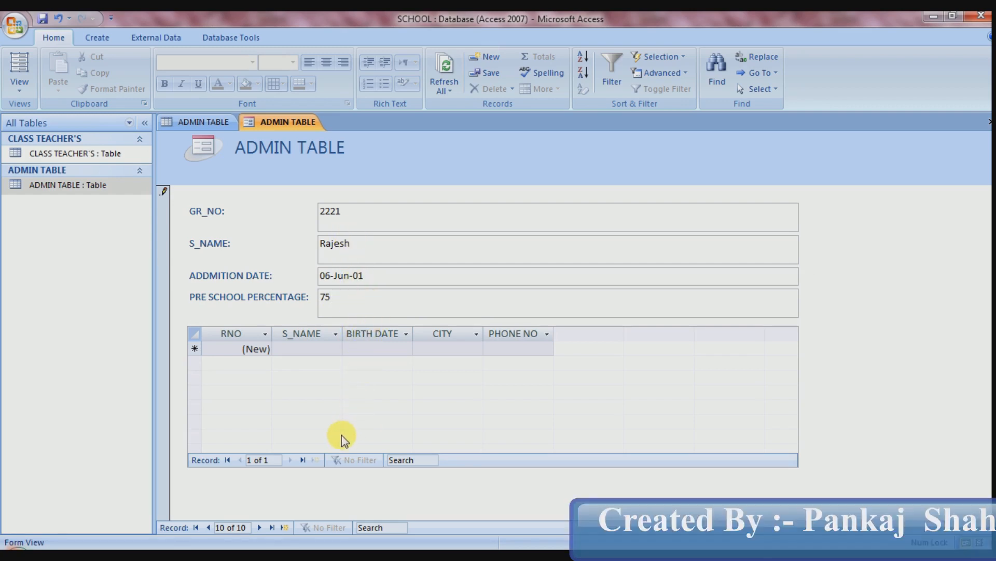
pyautogui.click(209, 528)
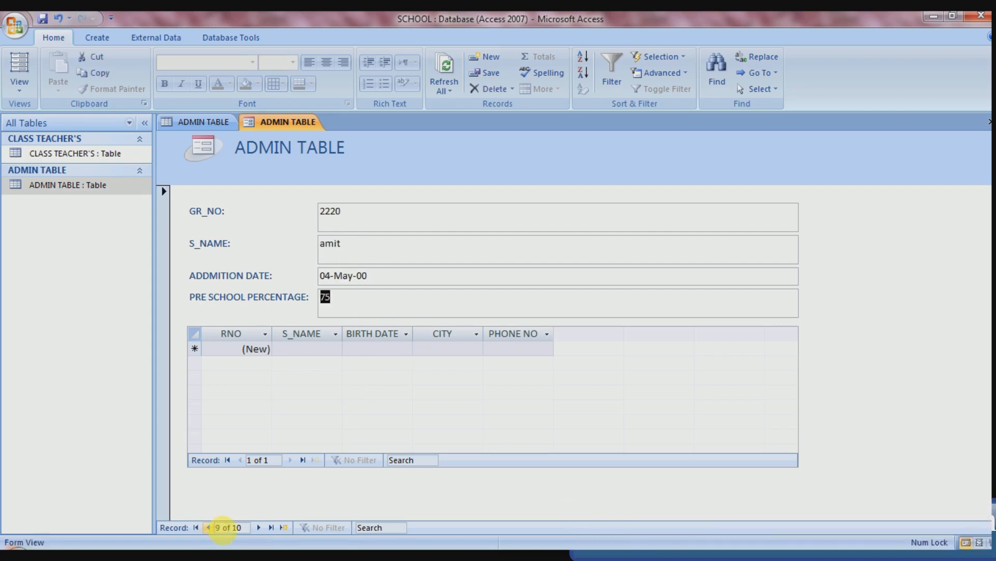
pyautogui.click(259, 528)
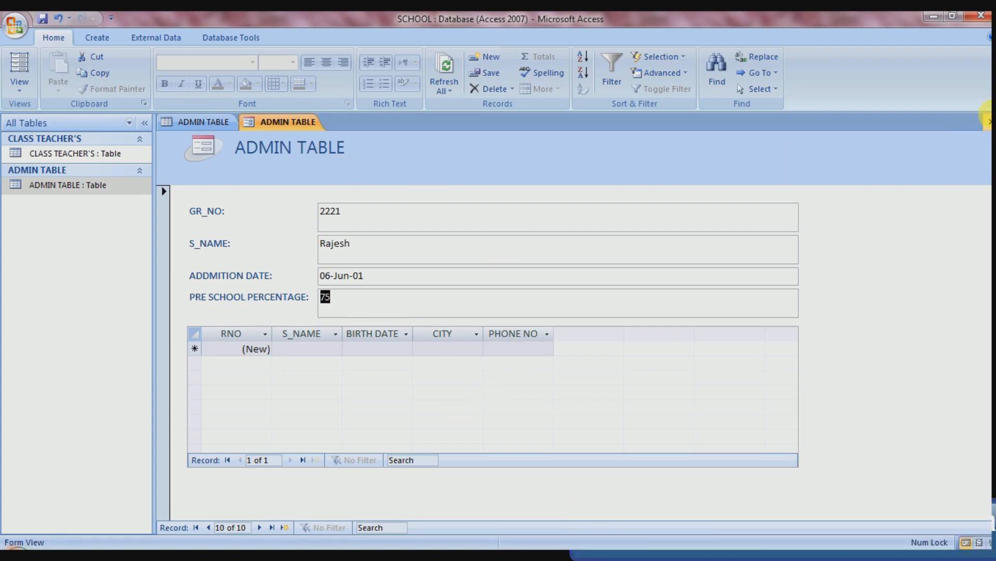
# - Close the form, saving its design under the name Form1
pyautogui.click(991, 120)
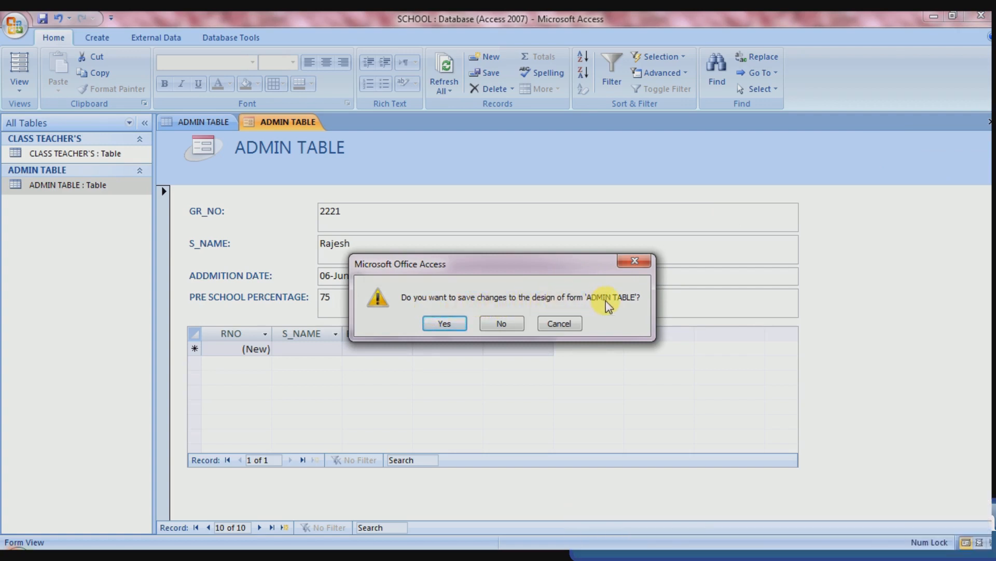
pyautogui.click(444, 324)
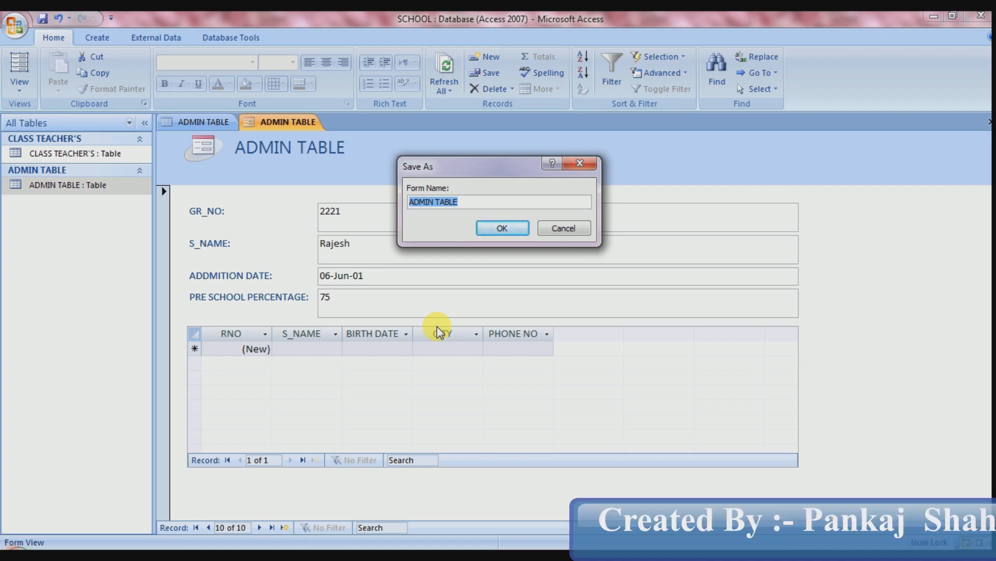
pyautogui.write('F')
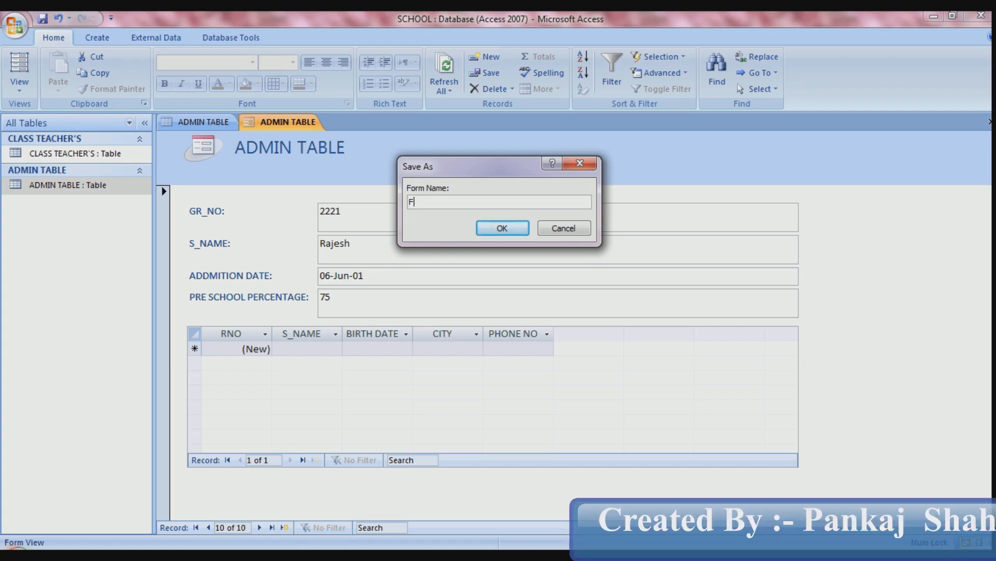
pyautogui.write('or')
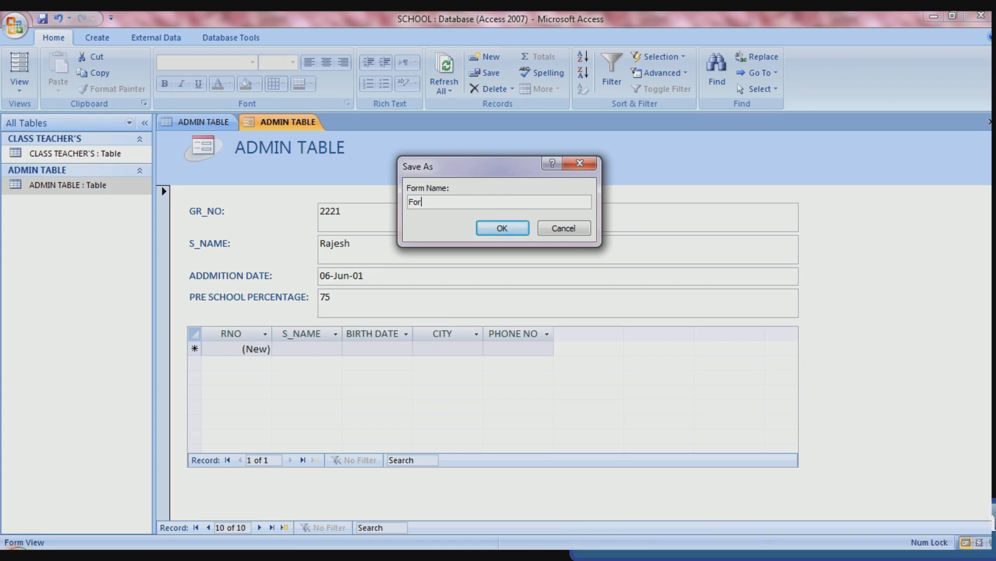
pyautogui.write('m1')
pyautogui.click(514, 227)
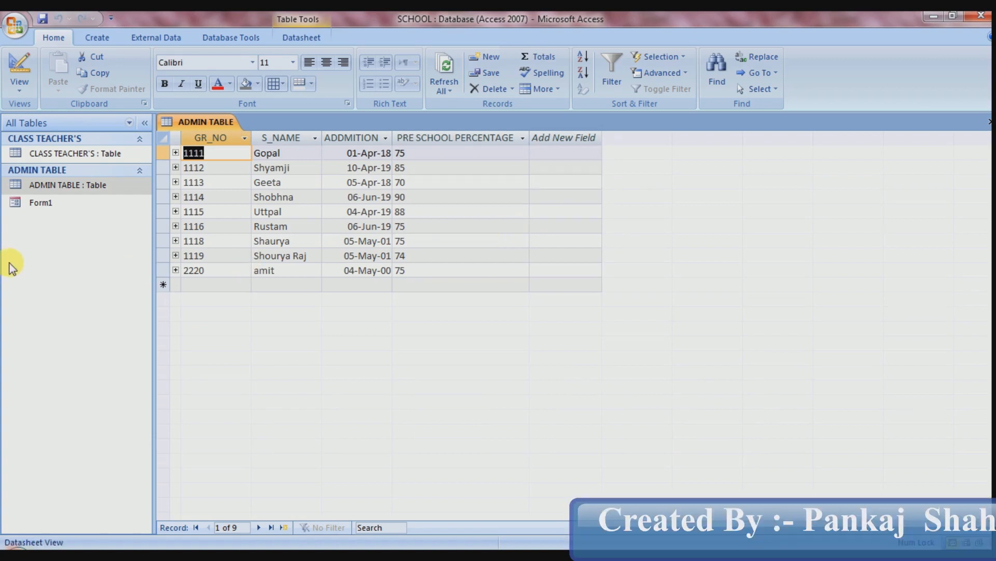
pyautogui.click(28, 206)
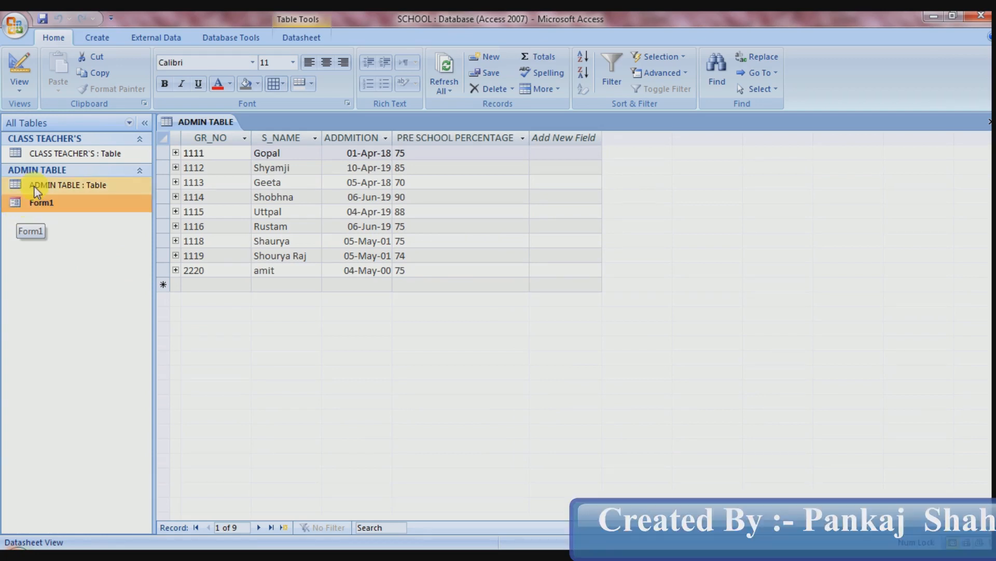
pyautogui.click(21, 186)
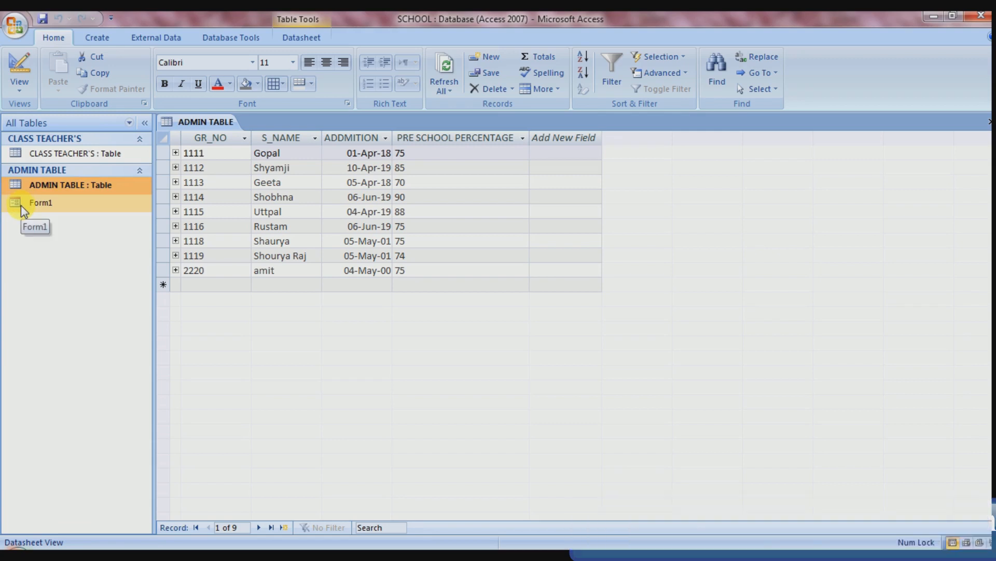
pyautogui.click(21, 205)
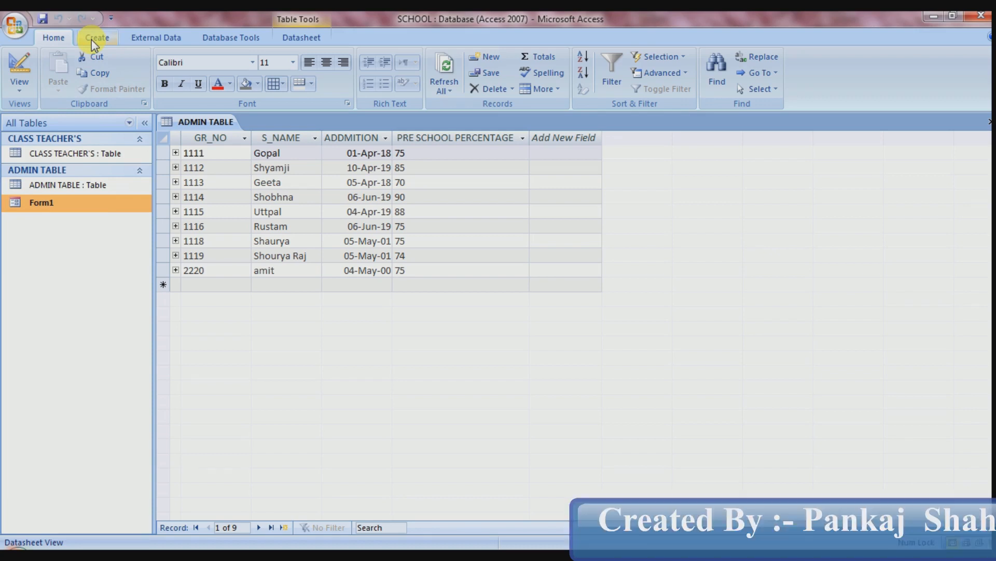
# - Create a report based on ADMIN TABLE
pyautogui.click(53, 185)
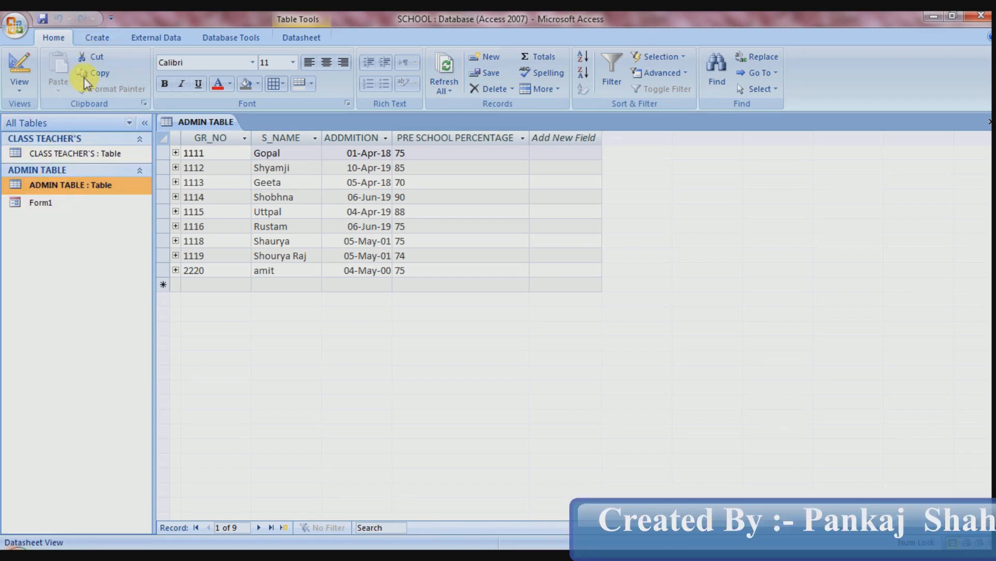
pyautogui.click(107, 39)
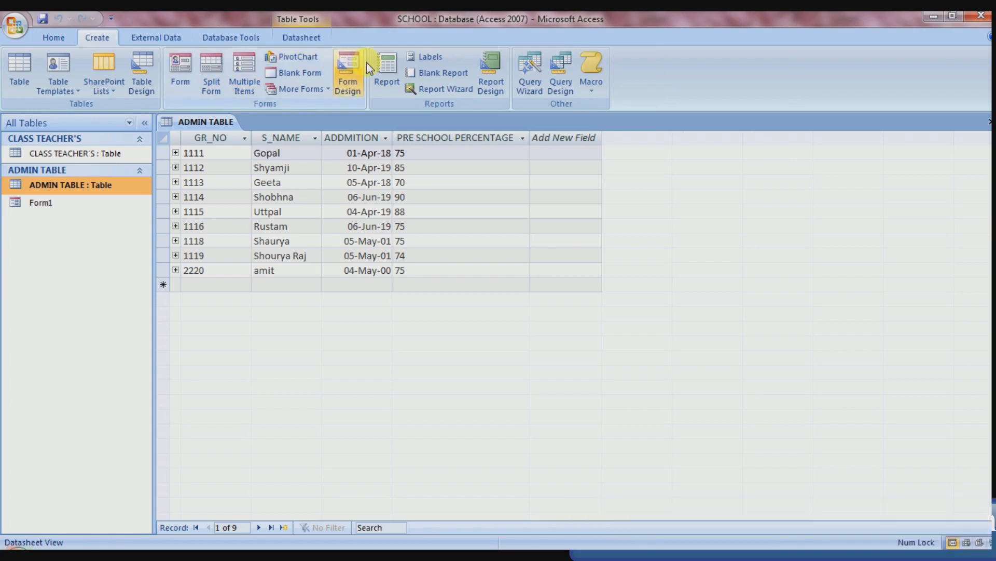
pyautogui.click(393, 92)
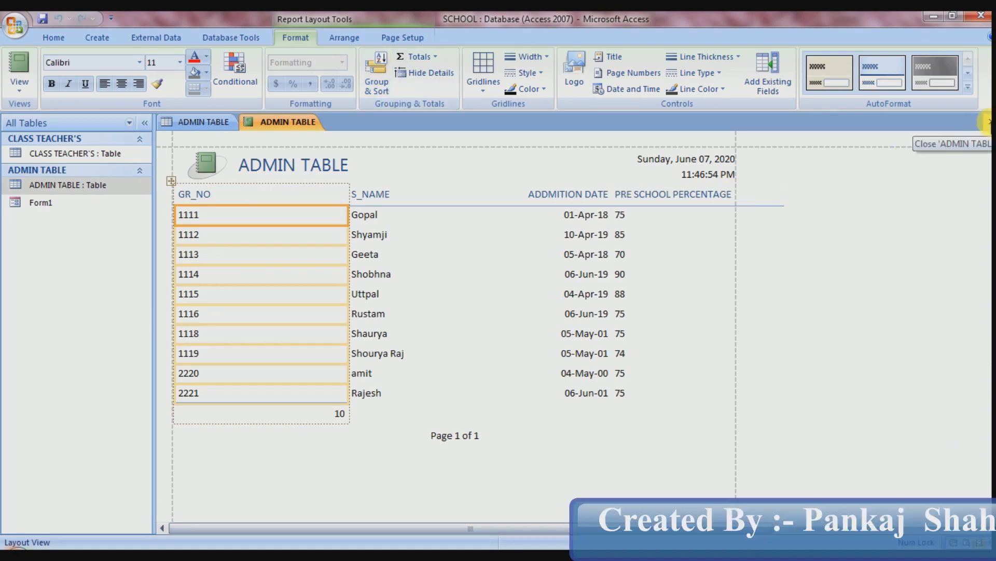
# - Close the new ADMIN TABLE report, saving its design under the name Report1
pyautogui.click(989, 121)
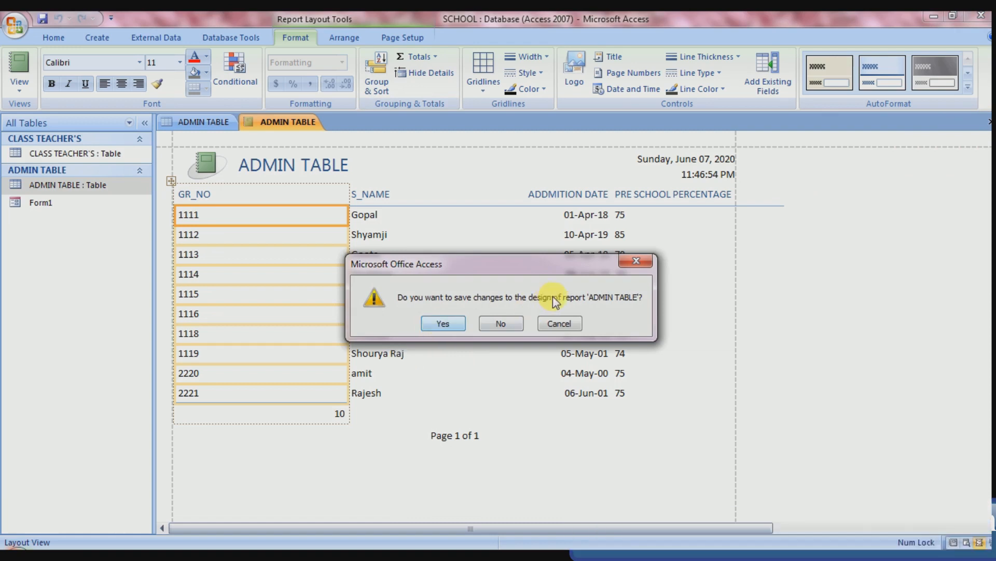
pyautogui.click(453, 323)
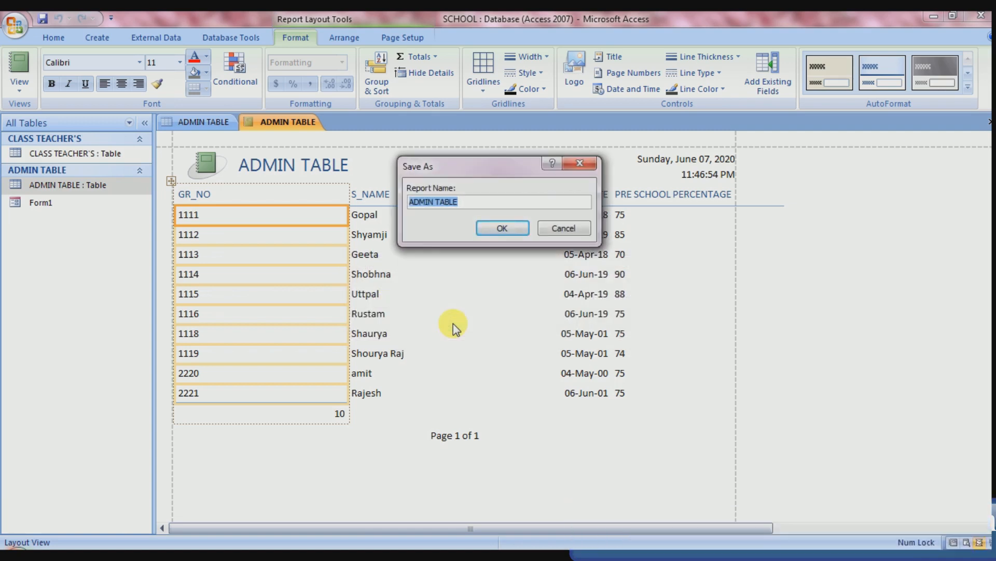
pyautogui.write('R')
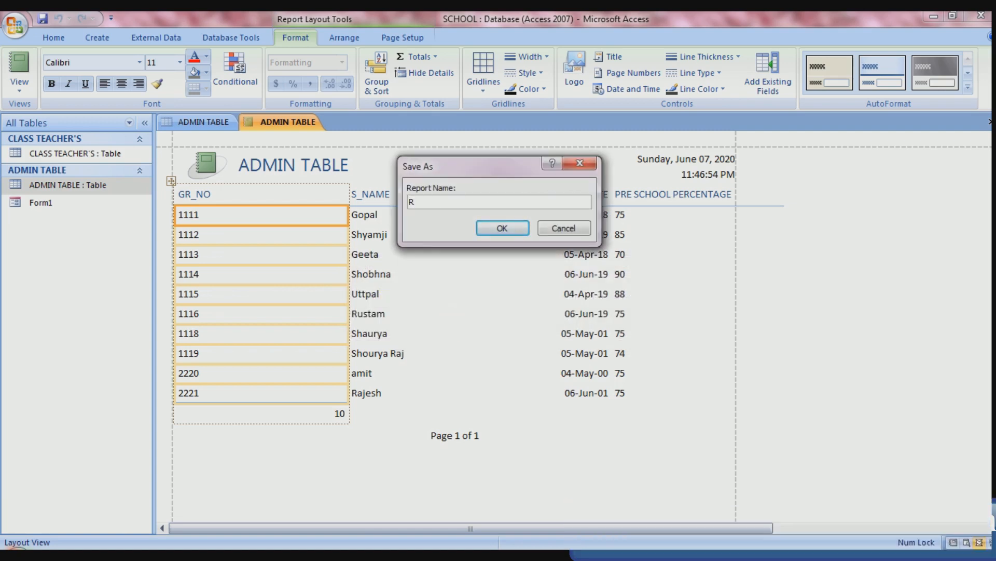
pyautogui.write('eport')
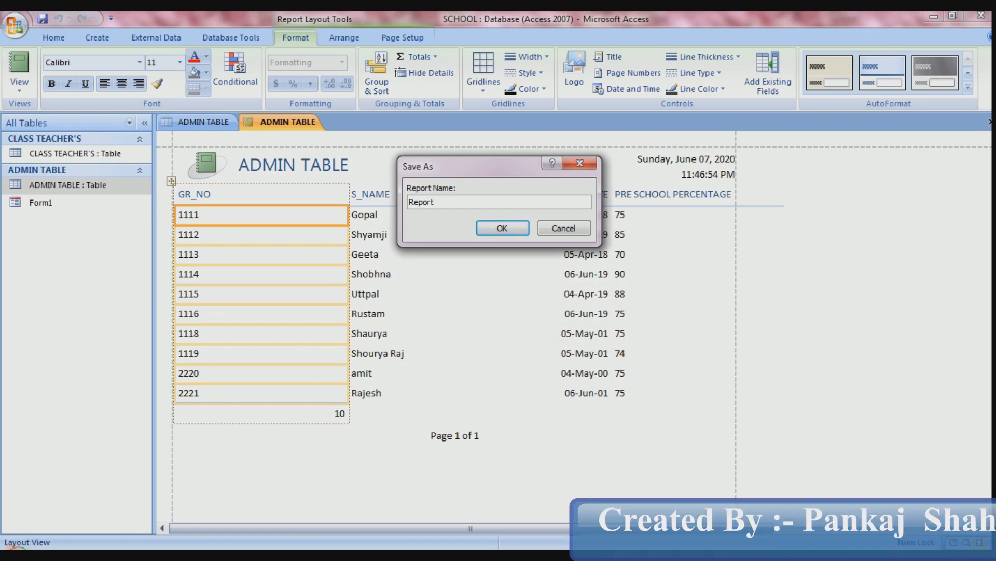
pyautogui.write('1')
pyautogui.click(520, 231)
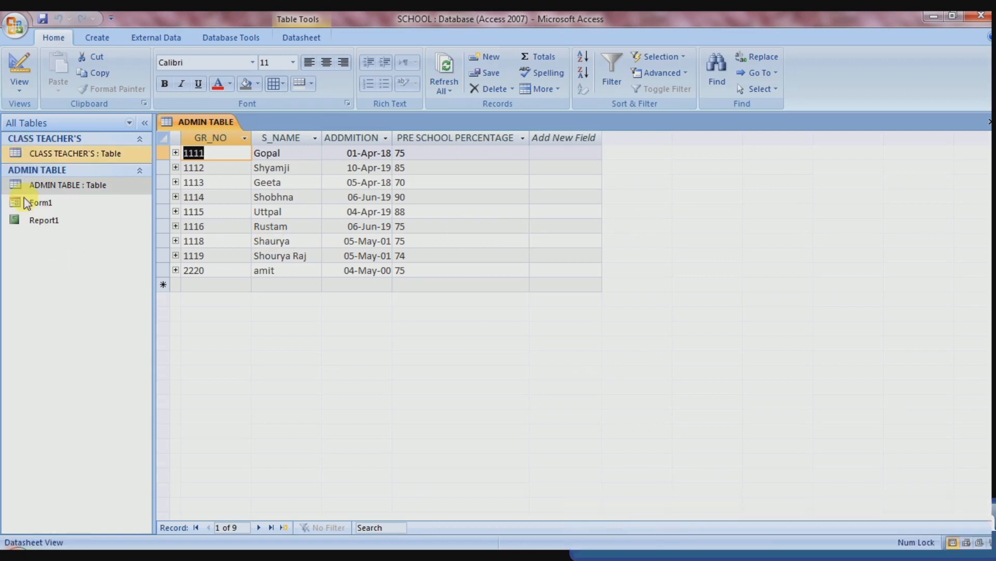
pyautogui.click(24, 227)
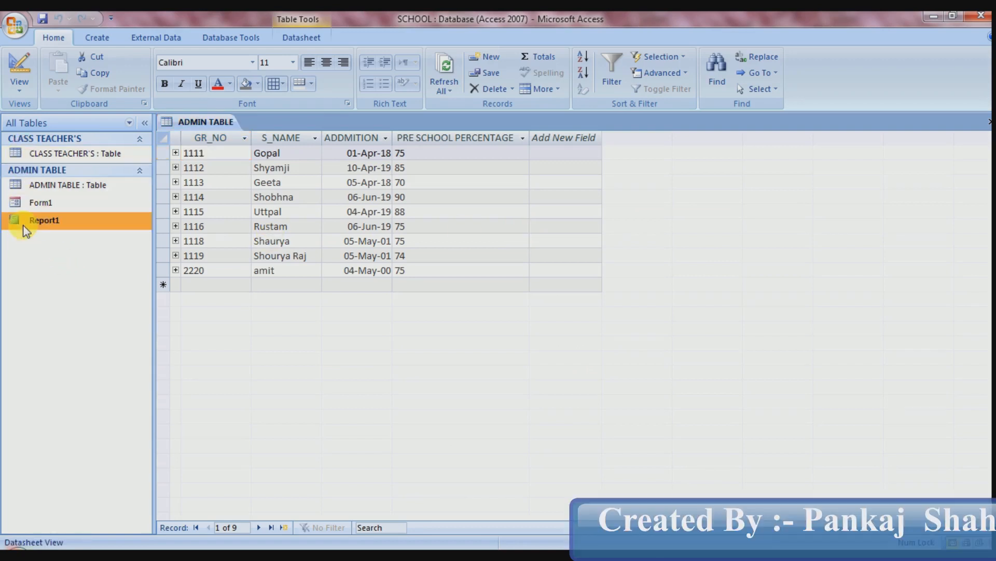
pyautogui.click(23, 205)
pyautogui.click(24, 190)
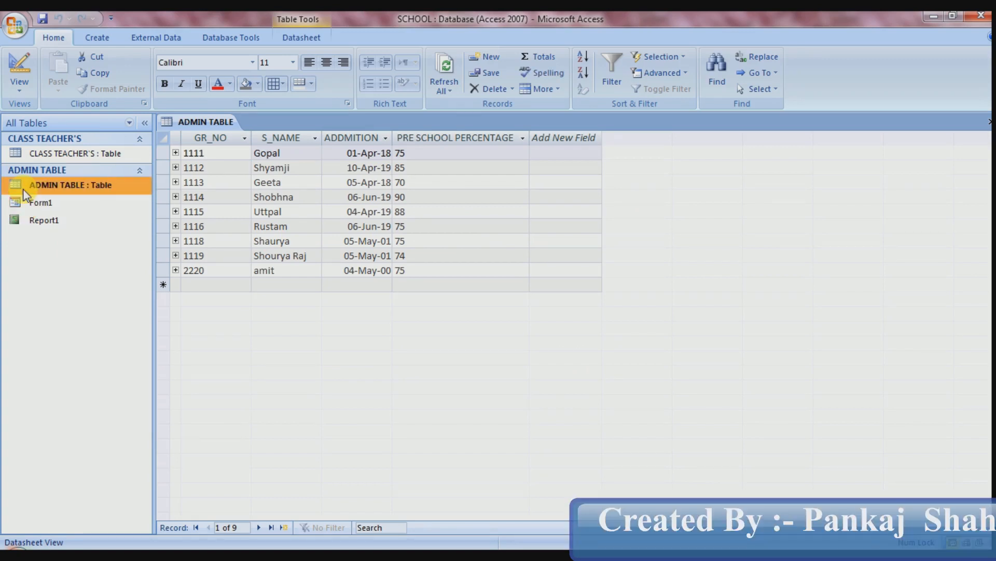
pyautogui.click(24, 202)
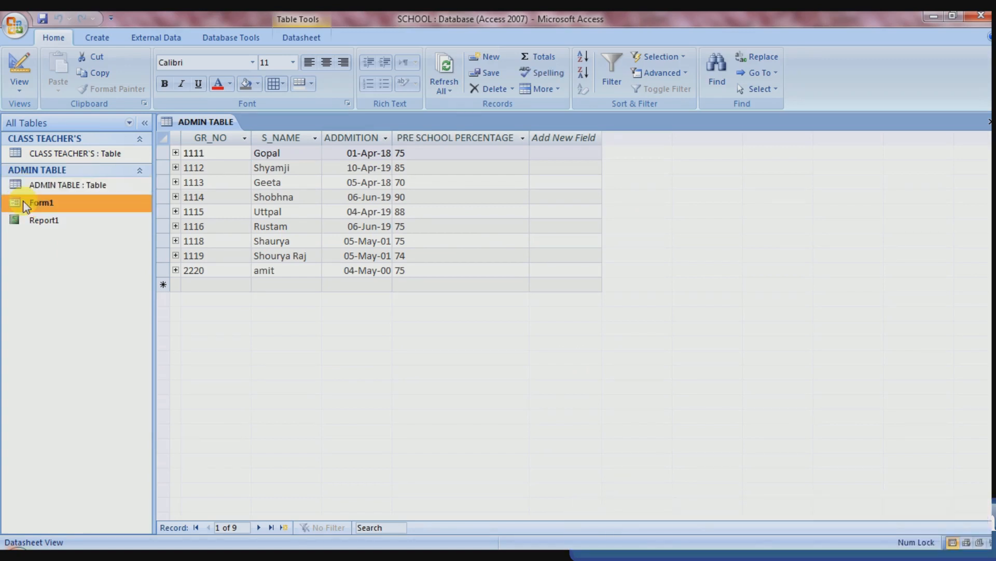
pyautogui.click(26, 222)
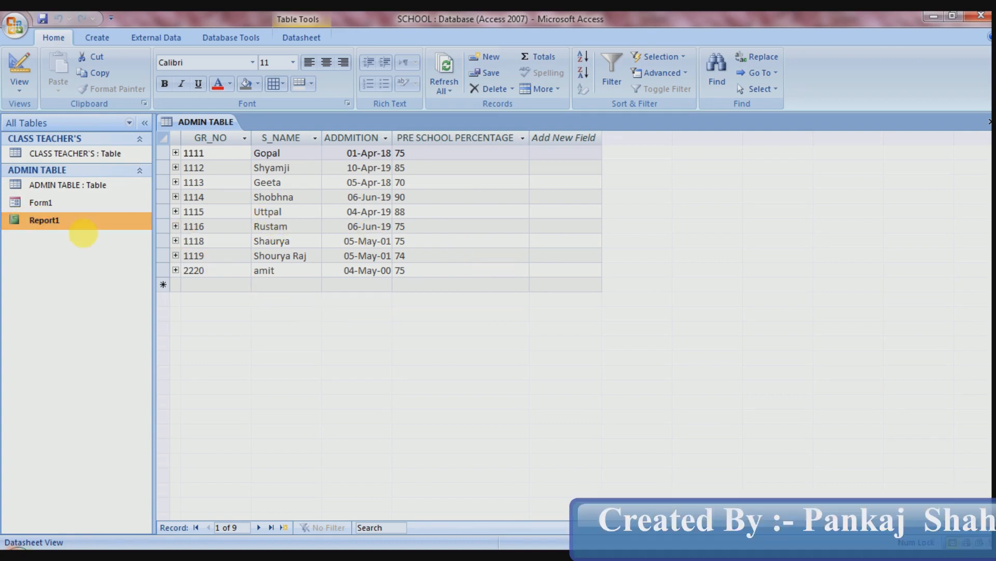
pyautogui.click(45, 204)
pyautogui.click(48, 218)
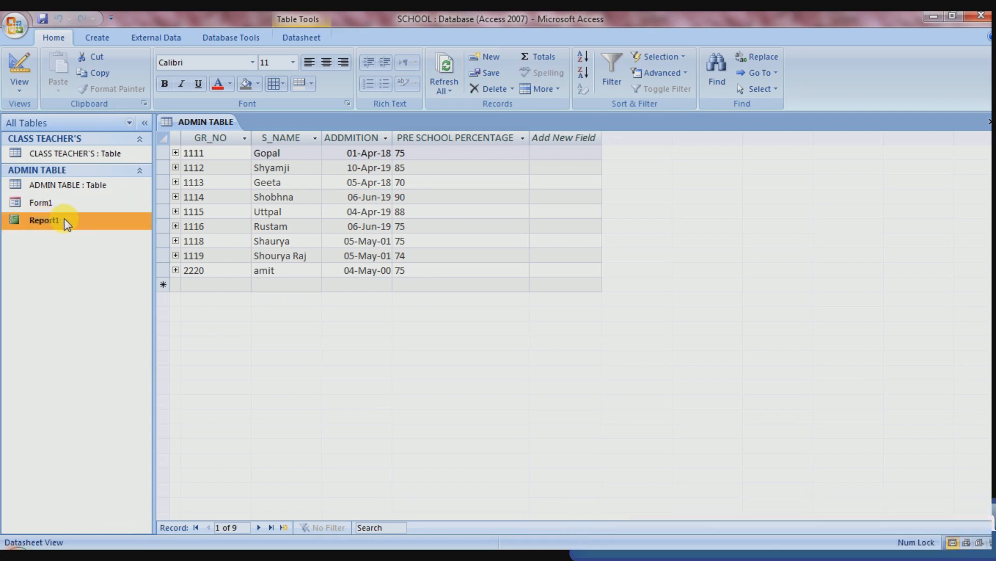
pyautogui.click(63, 203)
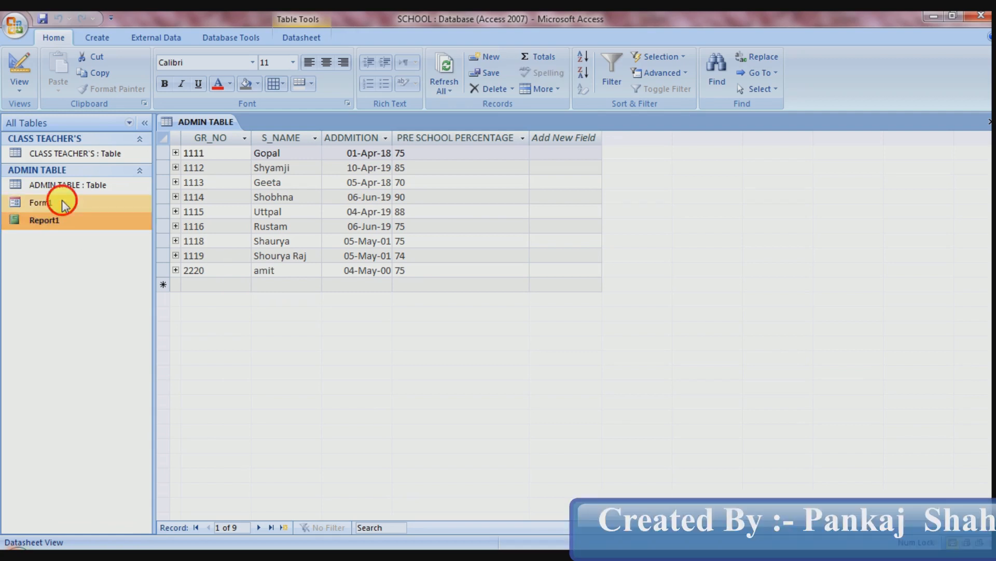
pyautogui.click(63, 217)
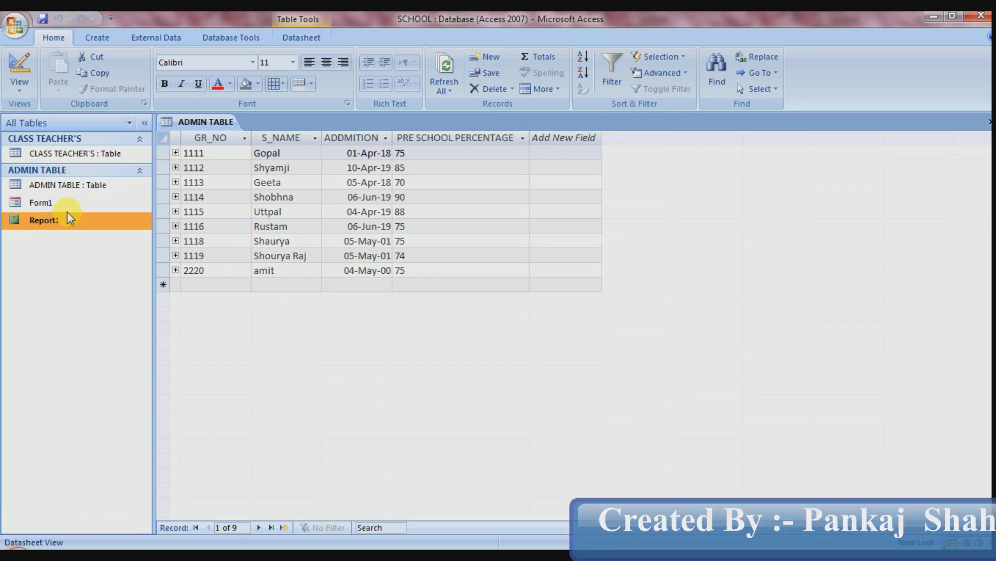
pyautogui.click(82, 204)
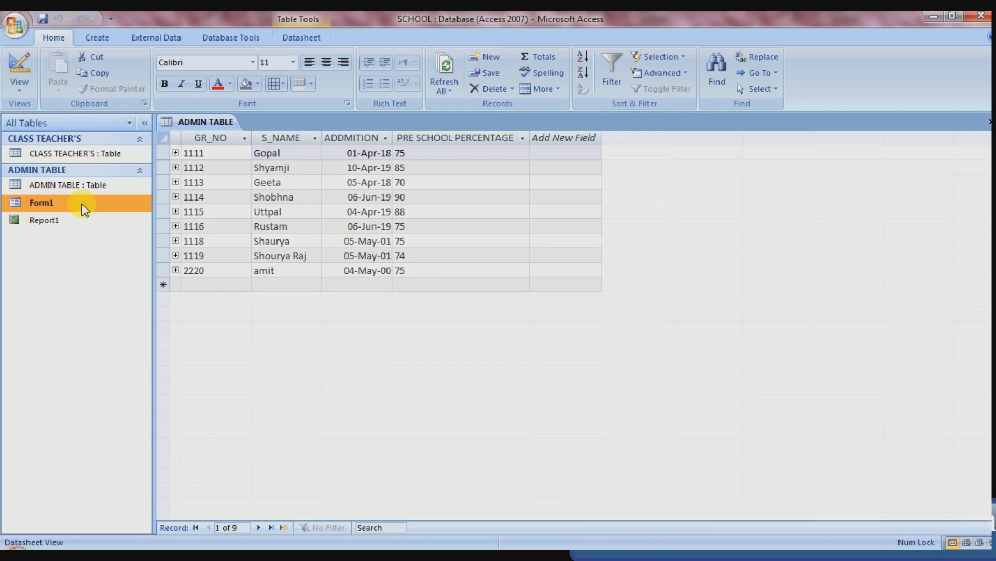